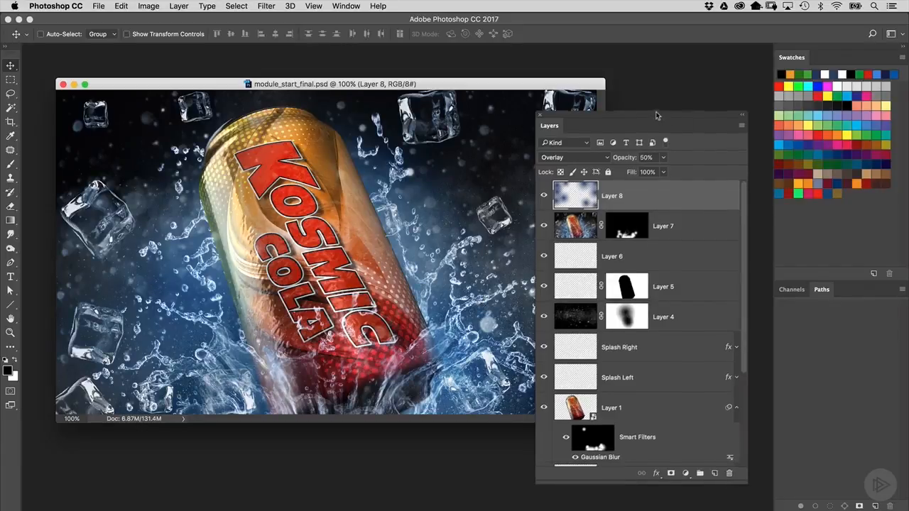
Open the contents of the can's smart object, Layer 1, for editing.
left_click_drag(660, 116, 624, 101)
scroll(710, 339, "down", 3)
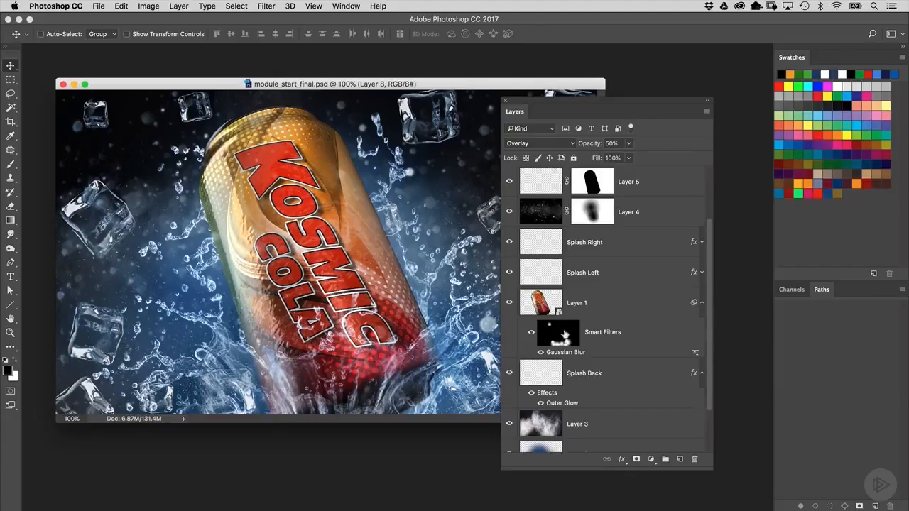
left_click(556, 311)
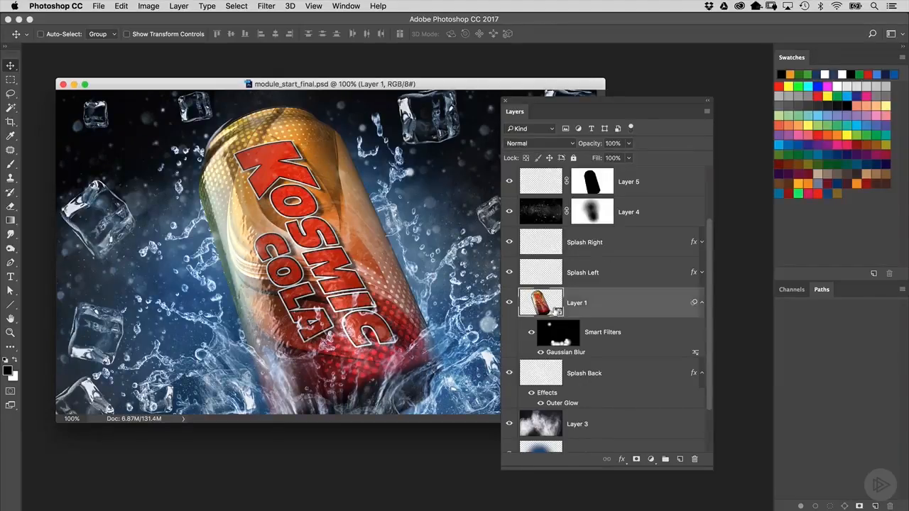
double_click(557, 311)
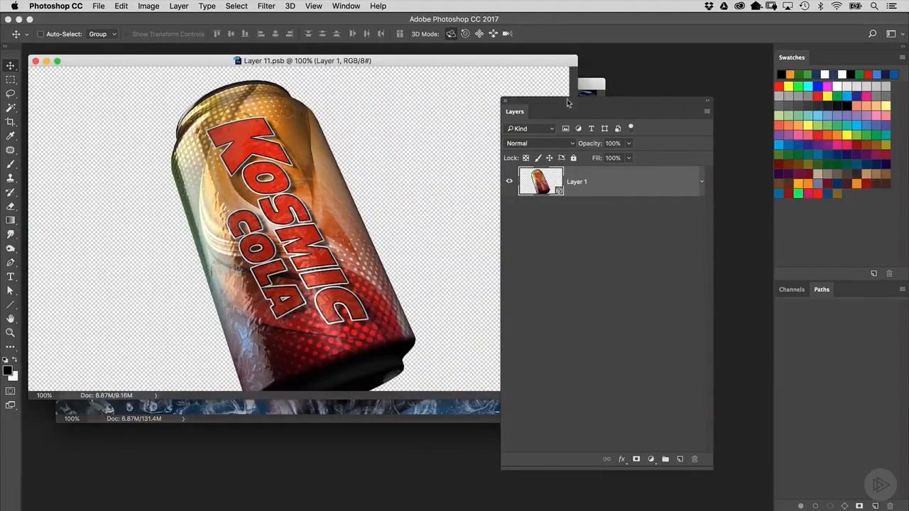
Reveal the 3D can layer's textures and open the Label_Material - Default Texture for editing.
left_click_drag(568, 103, 611, 97)
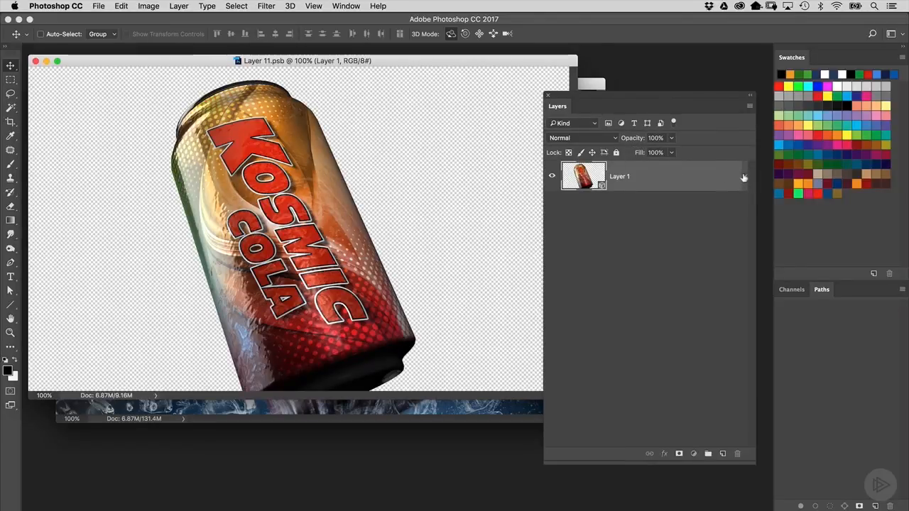
left_click(743, 177)
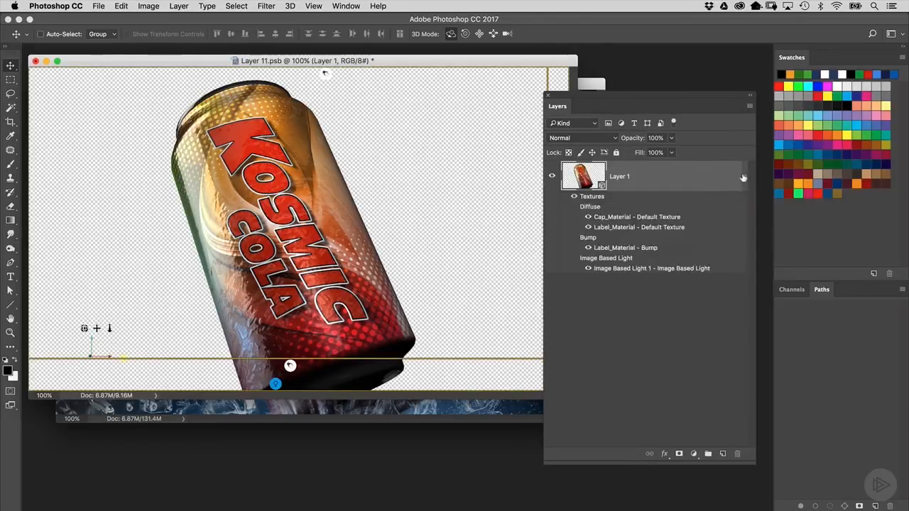
double_click(637, 226)
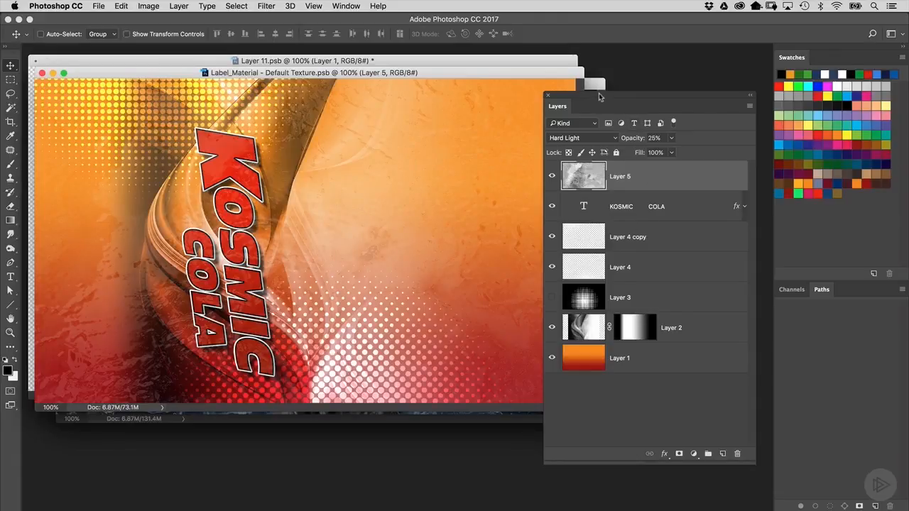
Change the word COLA to JOLT in the label's KOSMIC COLA text layer.
left_click_drag(598, 91, 640, 102)
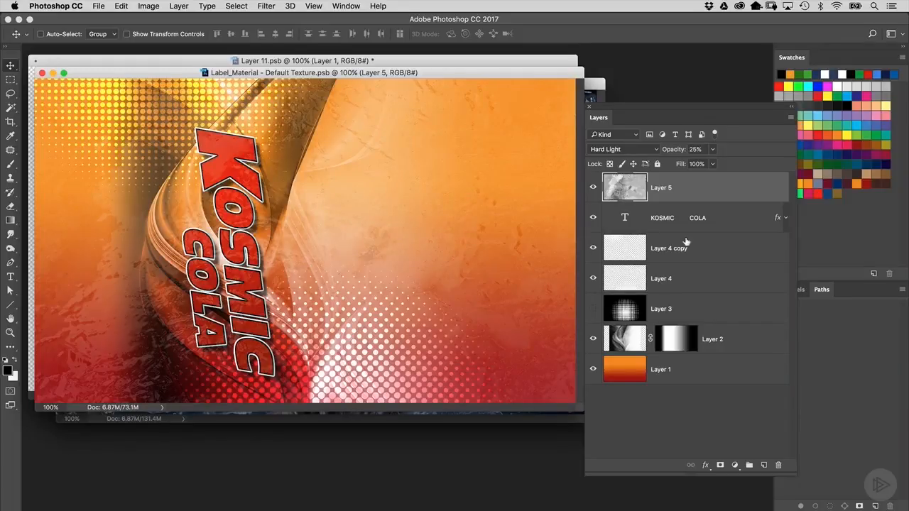
left_click(629, 217)
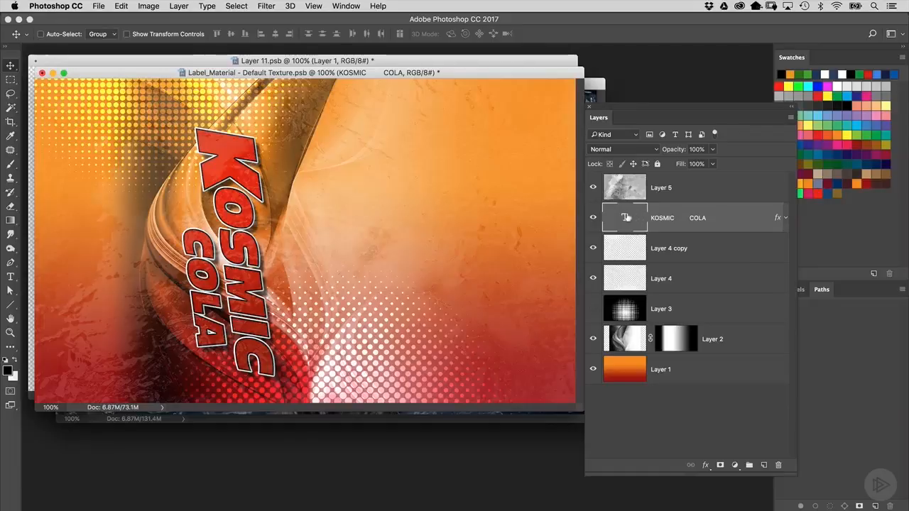
double_click(626, 217)
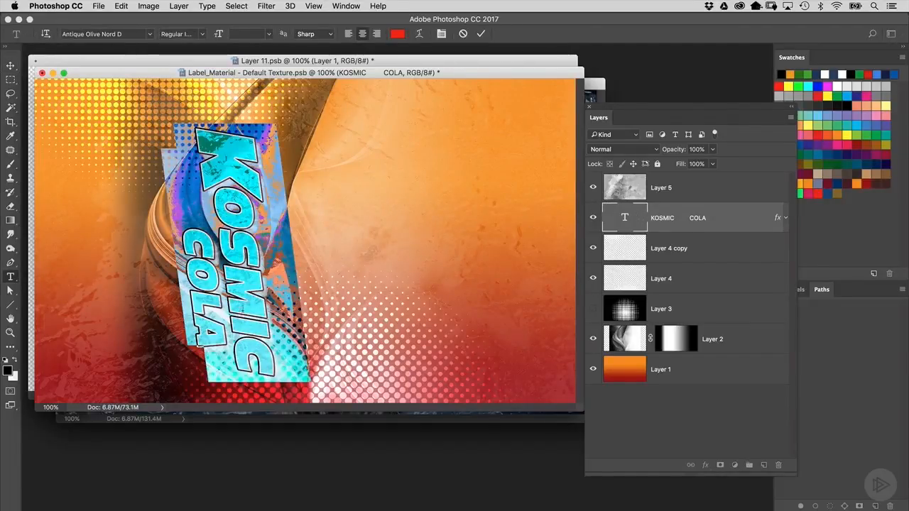
left_click_drag(211, 331, 185, 205)
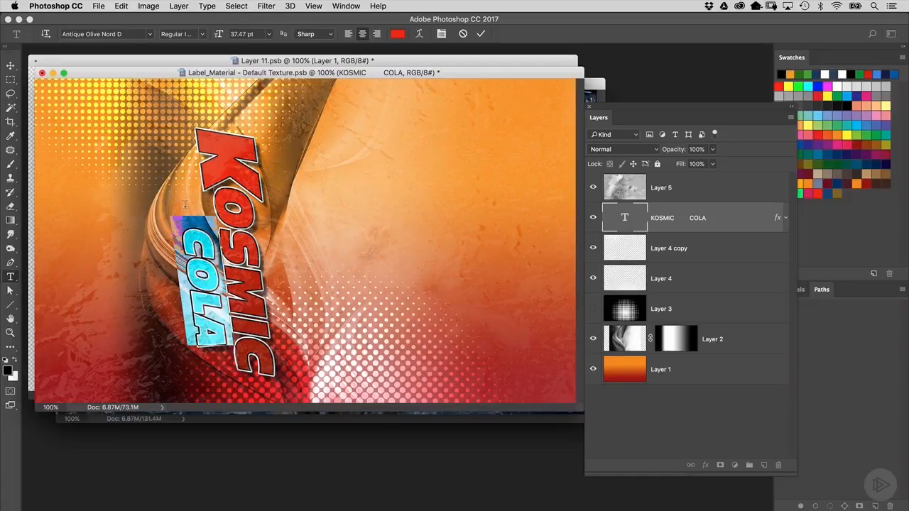
type("JOLT")
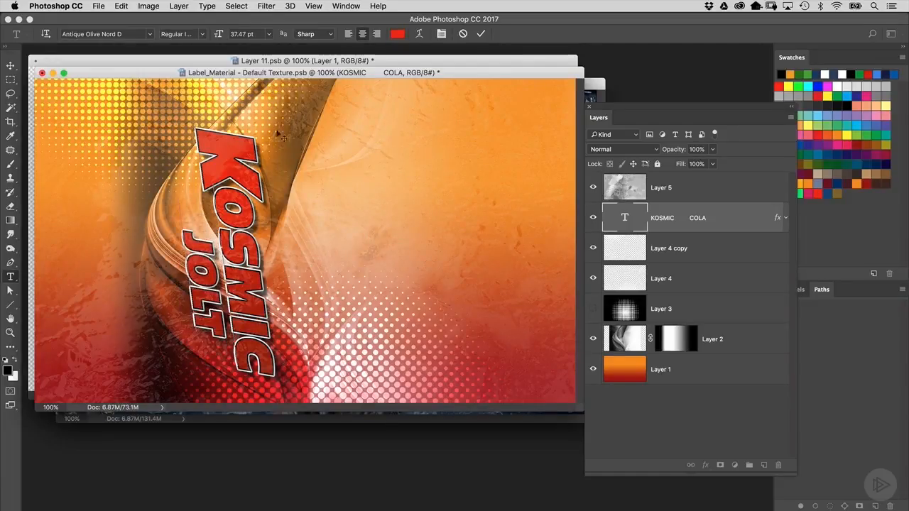
left_click(10, 66)
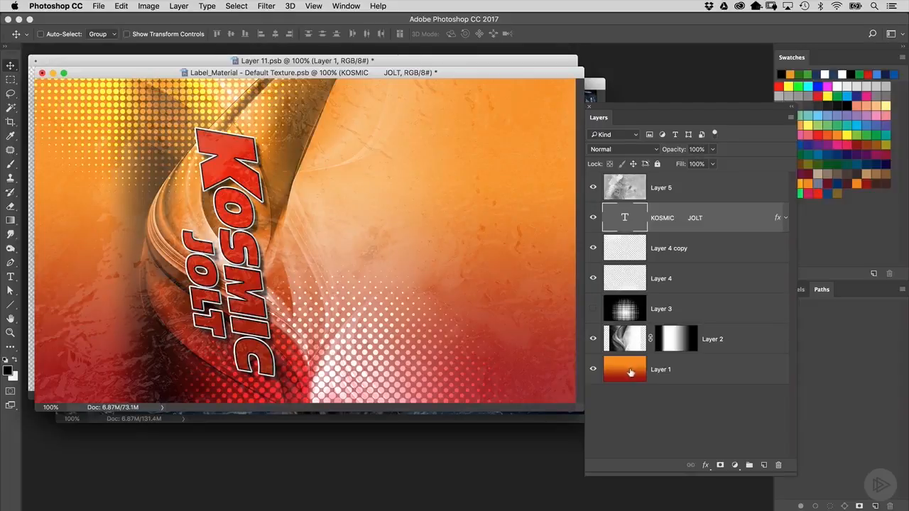
Add an empty layer directly above the orange gradient Layer 1 and set the foreground color to dark green.
left_click(710, 374)
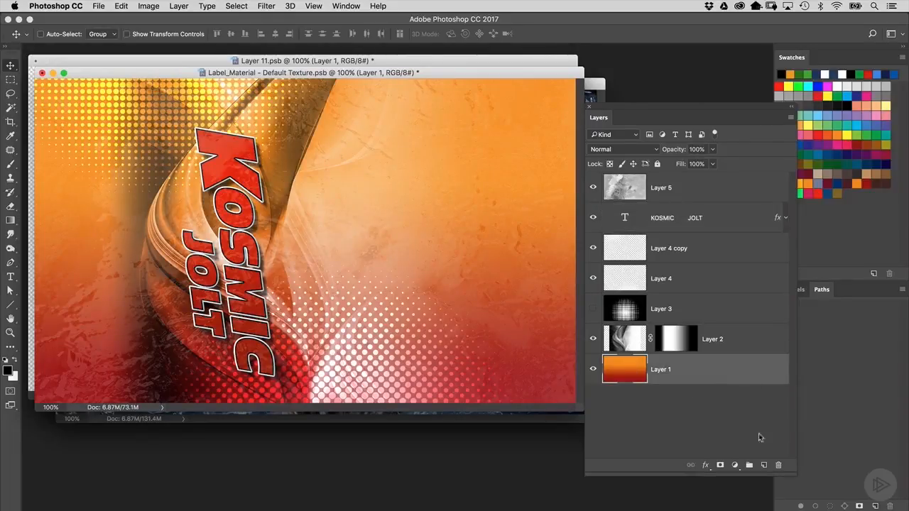
left_click(763, 465)
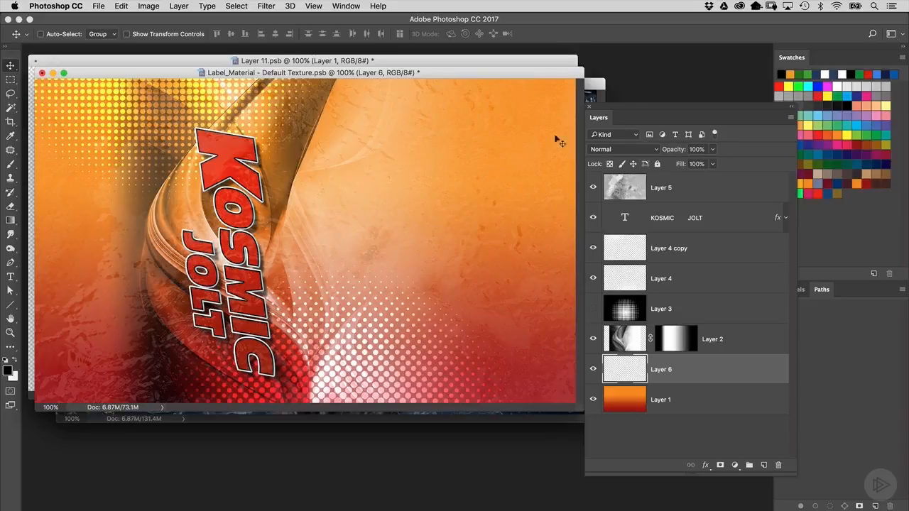
left_click(8, 370)
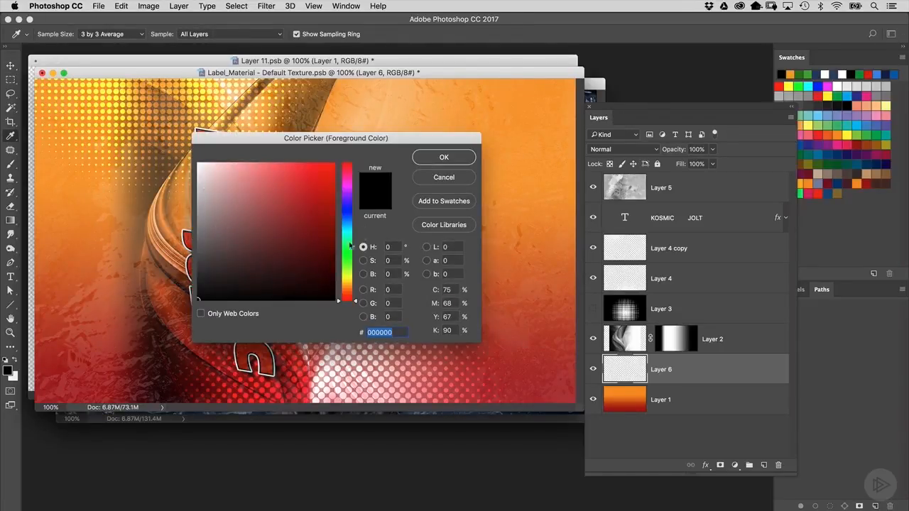
left_click_drag(348, 250, 340, 266)
left_click_drag(321, 226, 323, 245)
left_click(444, 157)
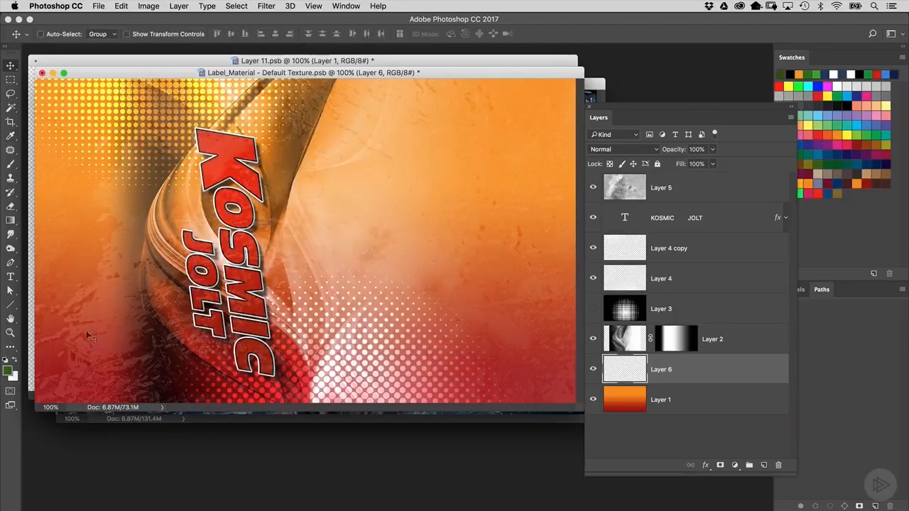
Set the background color to a bright green, about #16d808.
left_click(14, 379)
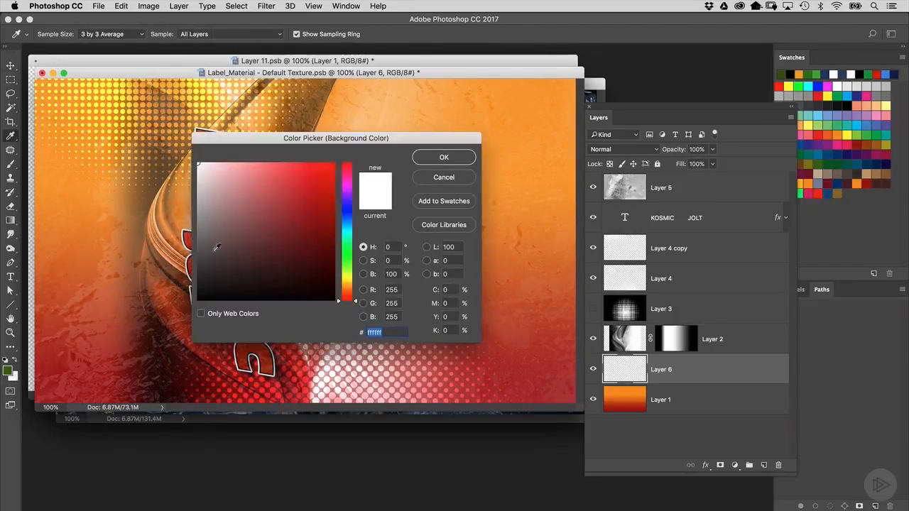
left_click(348, 256)
left_click(326, 203)
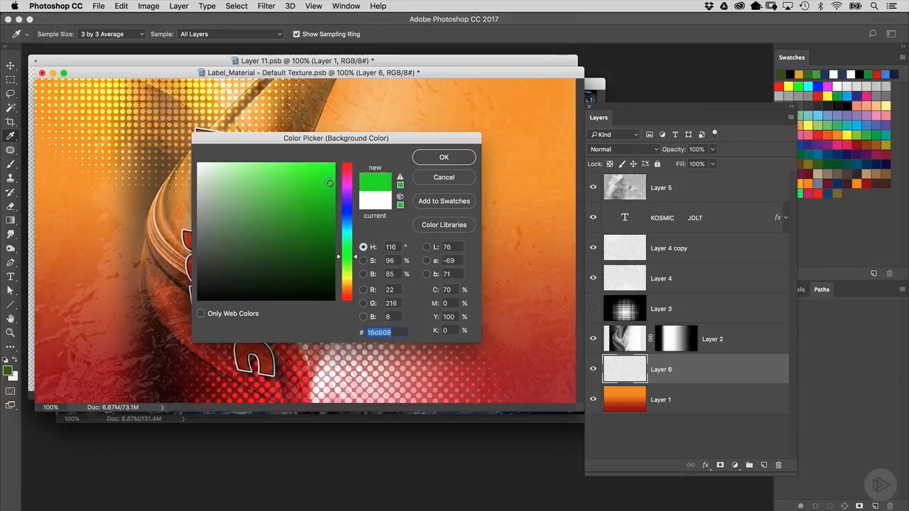
left_click(419, 160)
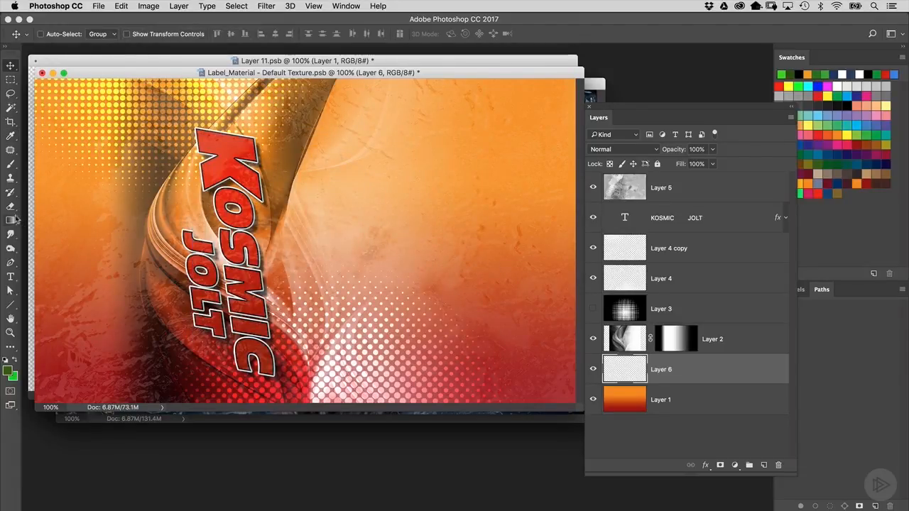
Set up the Gradient tool with the foreground-to-background preset and the reflected gradient type.
left_click_drag(10, 220, 74, 224)
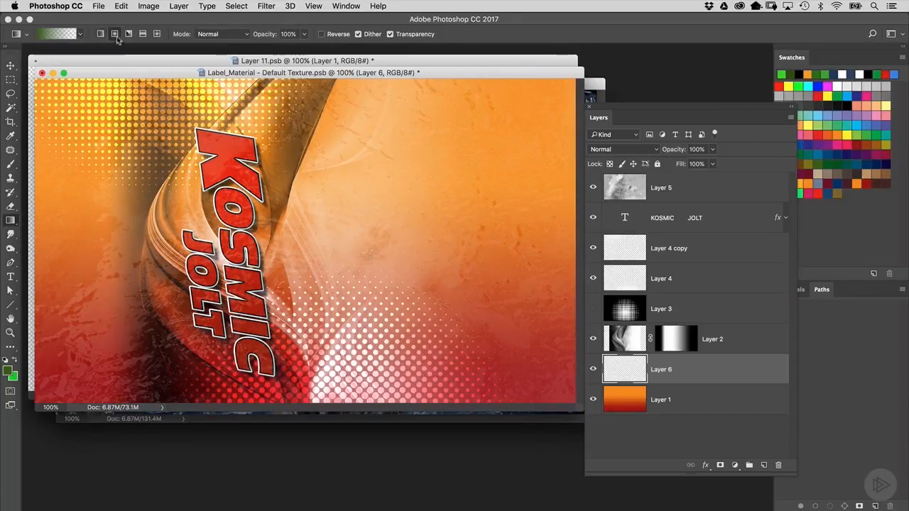
left_click(81, 34)
left_click(21, 53)
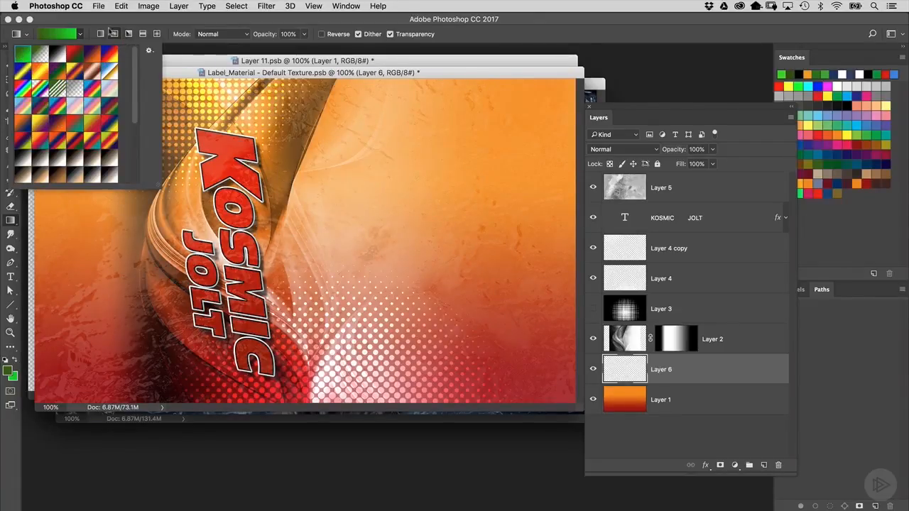
left_click(143, 21)
left_click(143, 35)
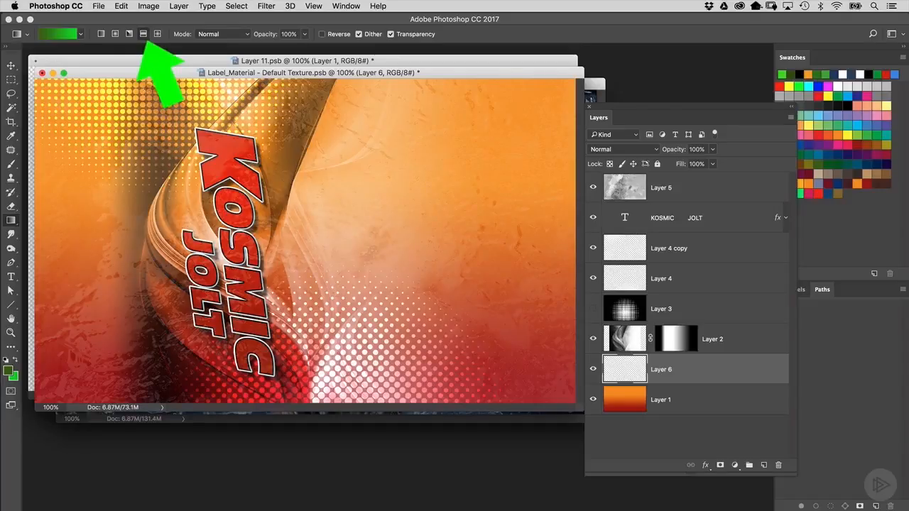
Try a diagonal reflected gradient on Layer 6 with dark green at its center, then undo it.
left_click_drag(302, 239, 263, 310)
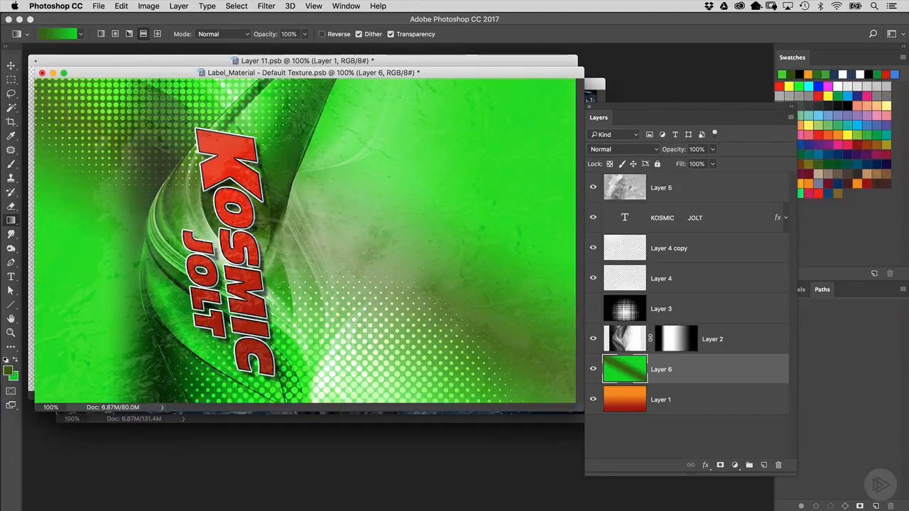
key("super+z")
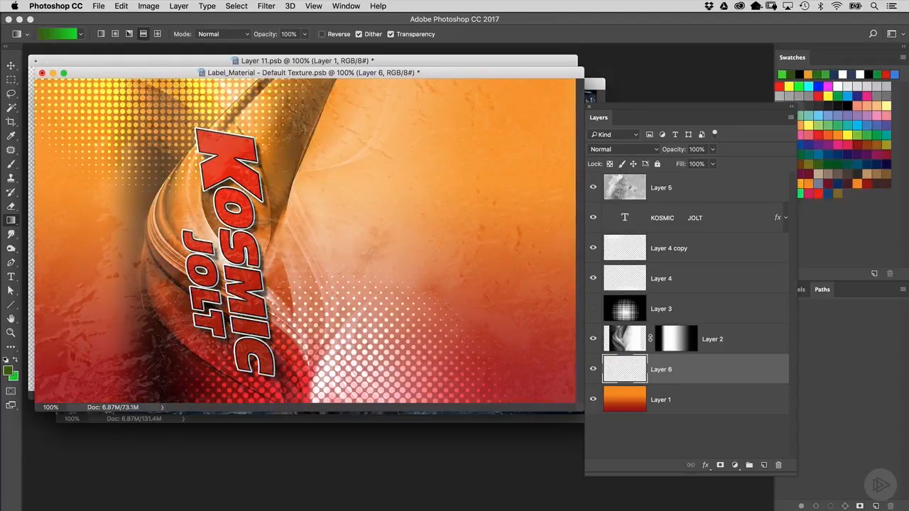
Swap foreground and background colors and fill Layer 6 with a reflected gradient whose bright green band rises diagonally from lower left to upper right.
left_click(15, 361)
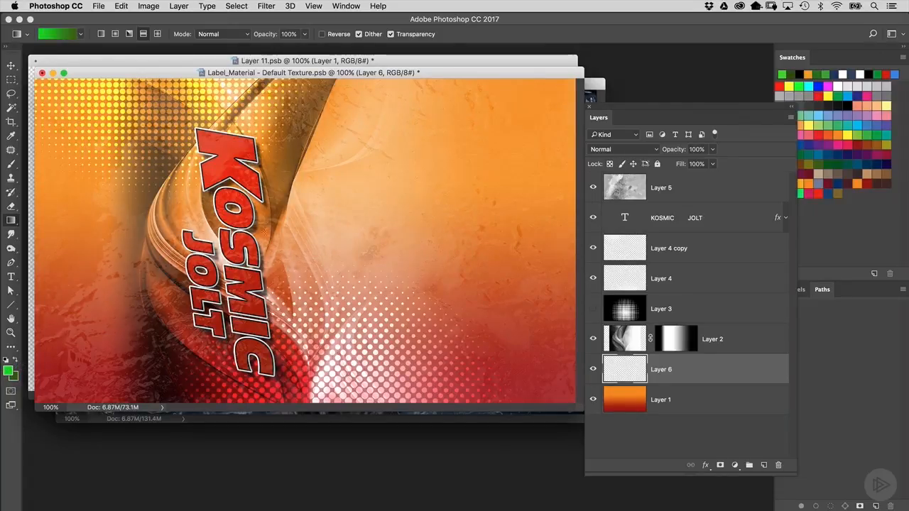
left_click_drag(260, 235, 202, 331)
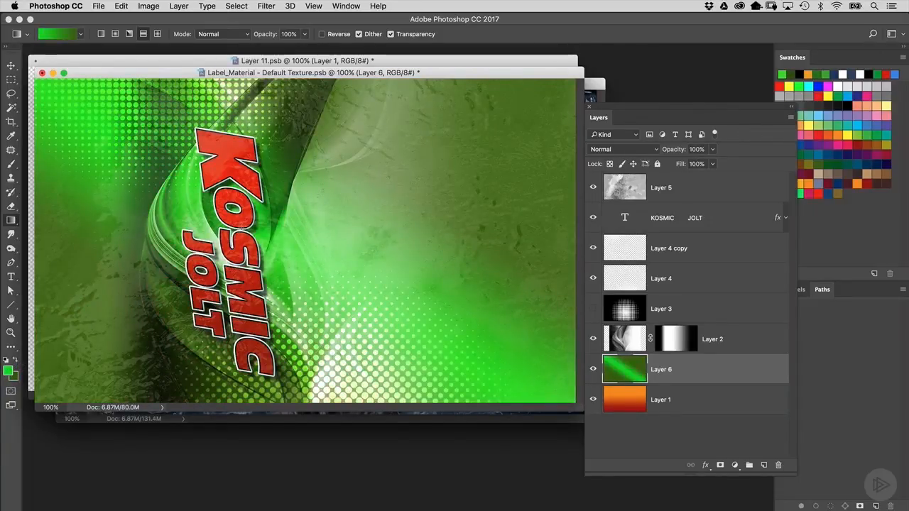
key("super+z")
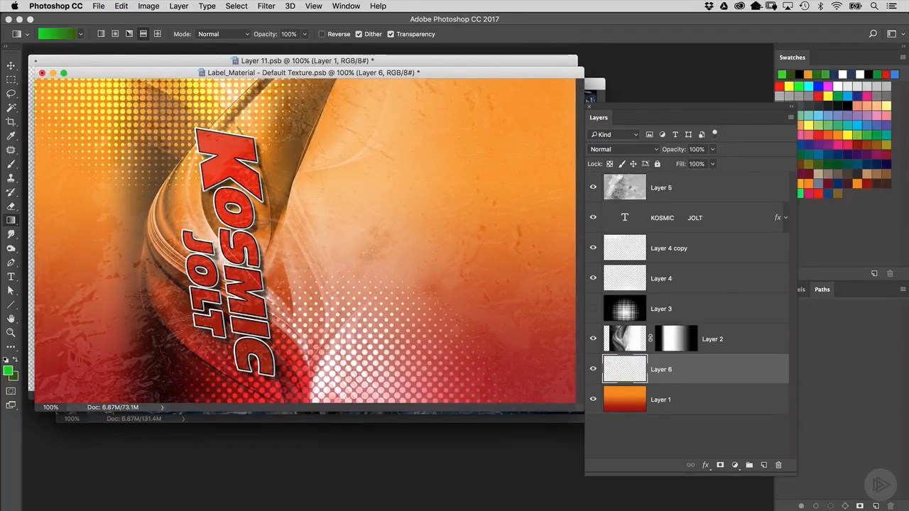
key("super+z")
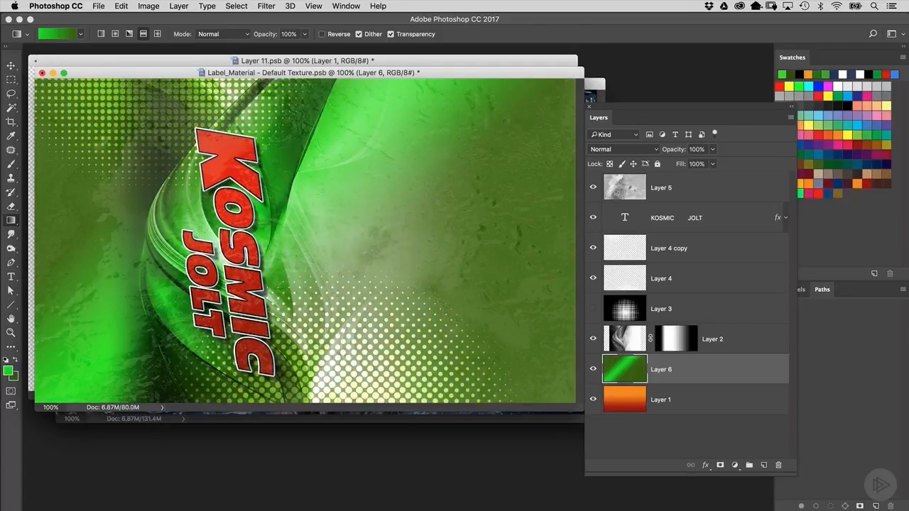
left_click_drag(229, 243, 282, 264)
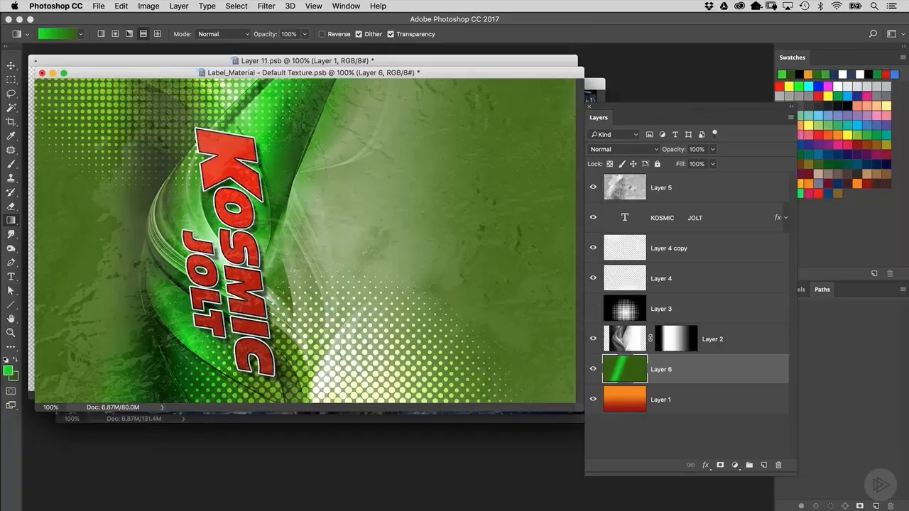
left_click_drag(228, 217, 287, 298)
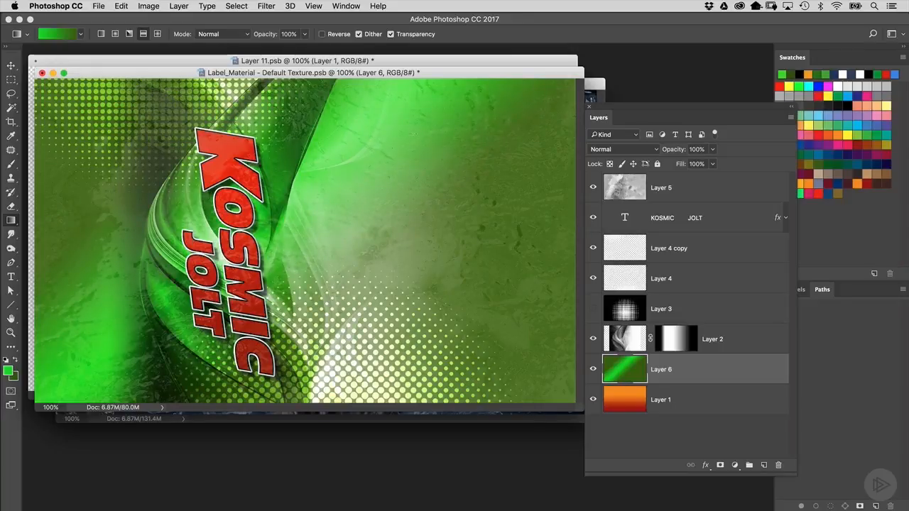
Set the foreground color to orange #f7941d and fill the KOSMIC JOLT text layer with it.
left_click_drag(407, 73, 414, 97)
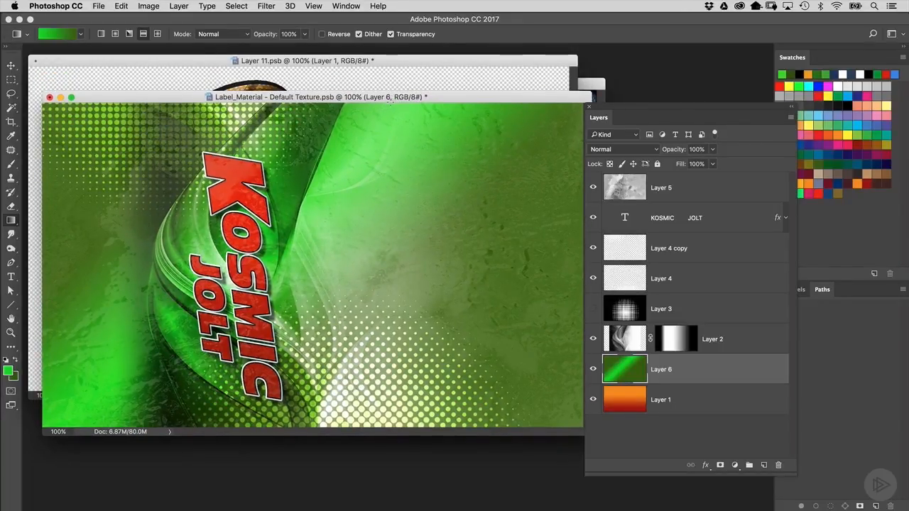
left_click(620, 223)
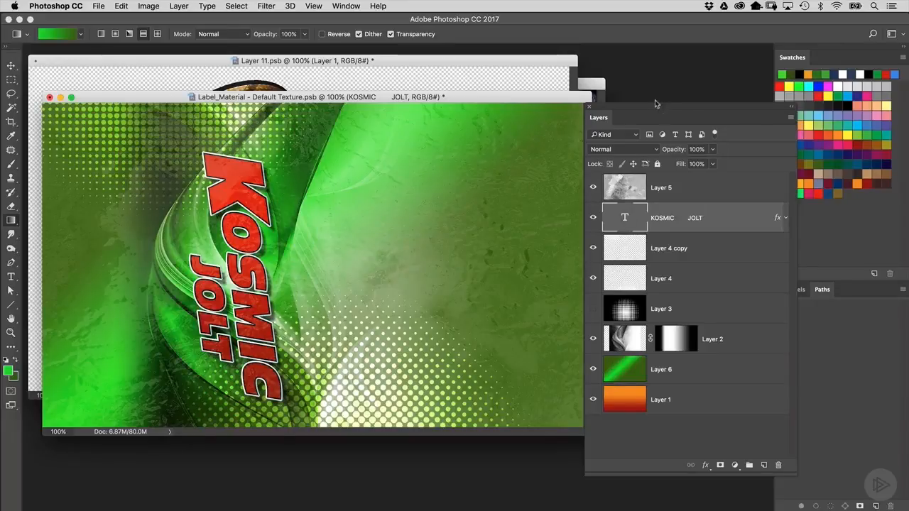
left_click_drag(651, 110, 541, 115)
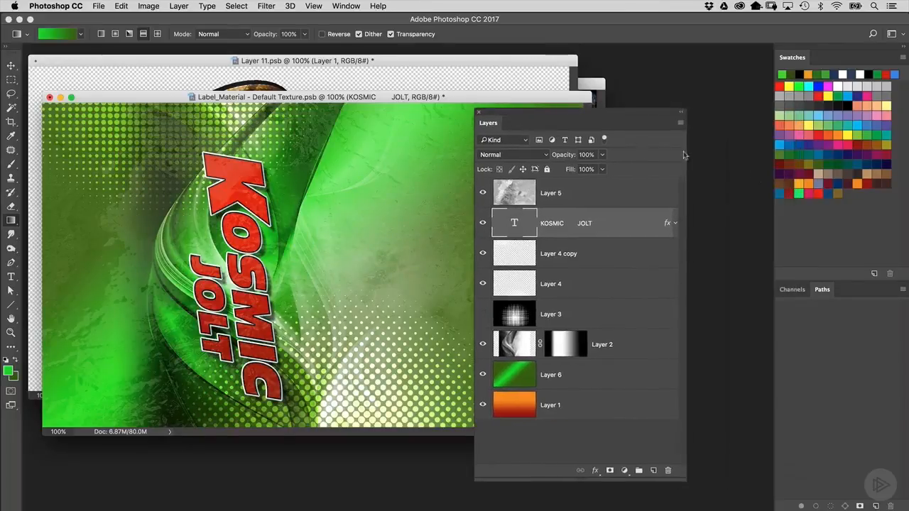
left_click(807, 184)
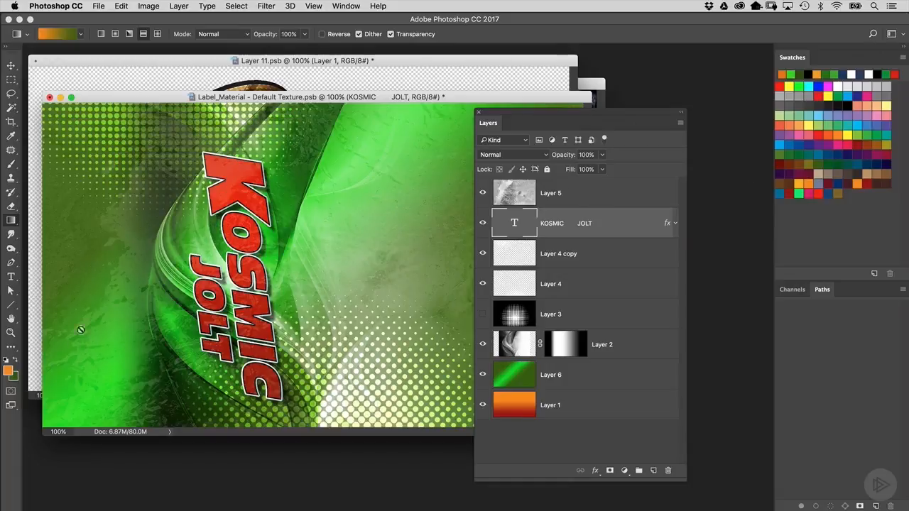
left_click(9, 370)
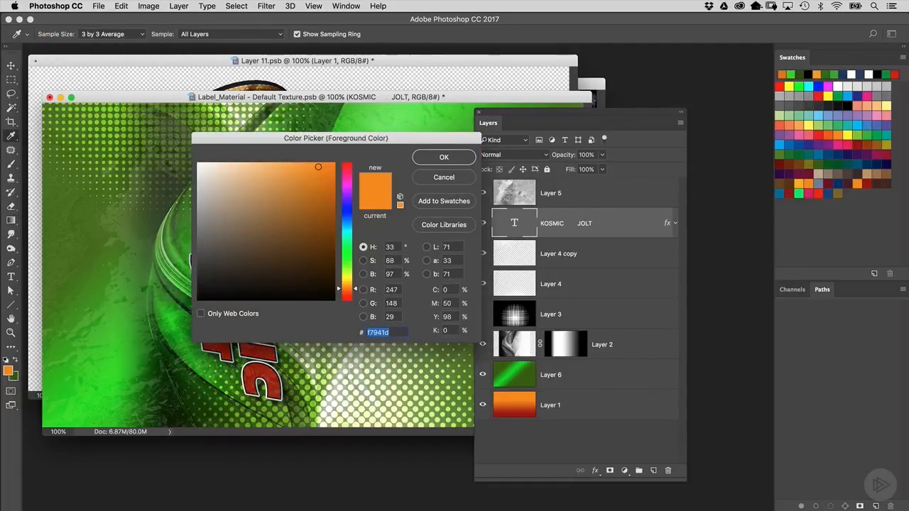
left_click(443, 156)
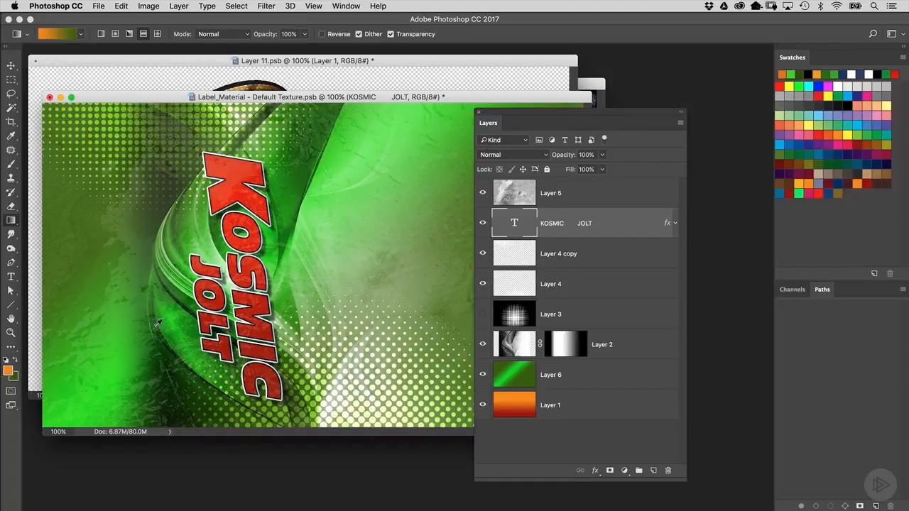
key("alt+BackSpace")
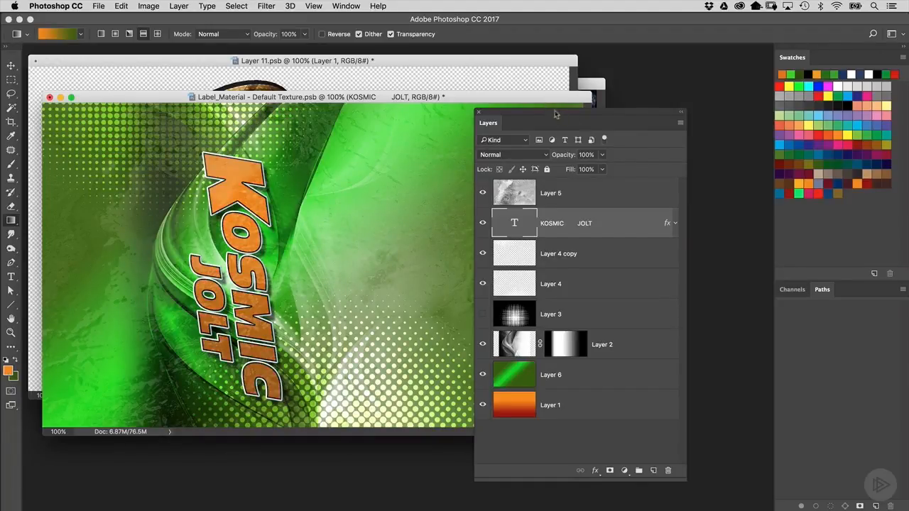
Hide Layer 4 copy and Layer 4 to remove the halftone dot patterns from the label.
left_click_drag(533, 112, 568, 115)
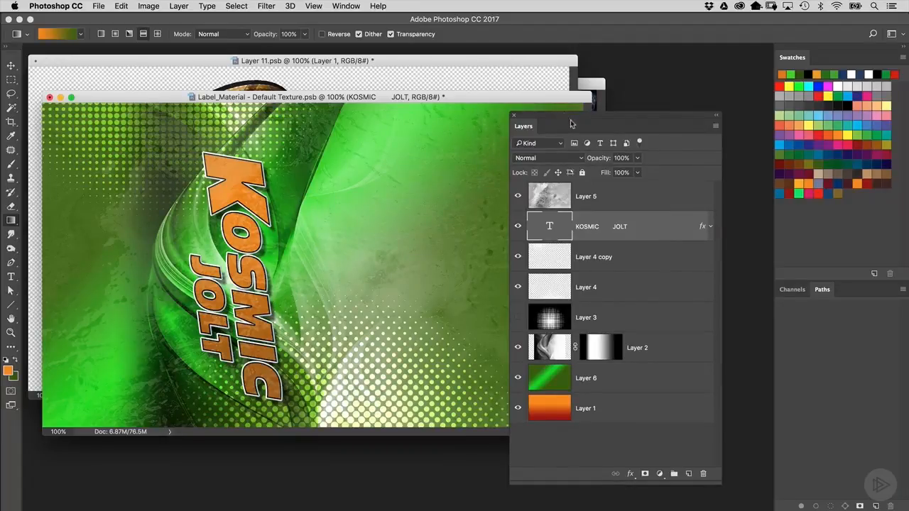
left_click(518, 257)
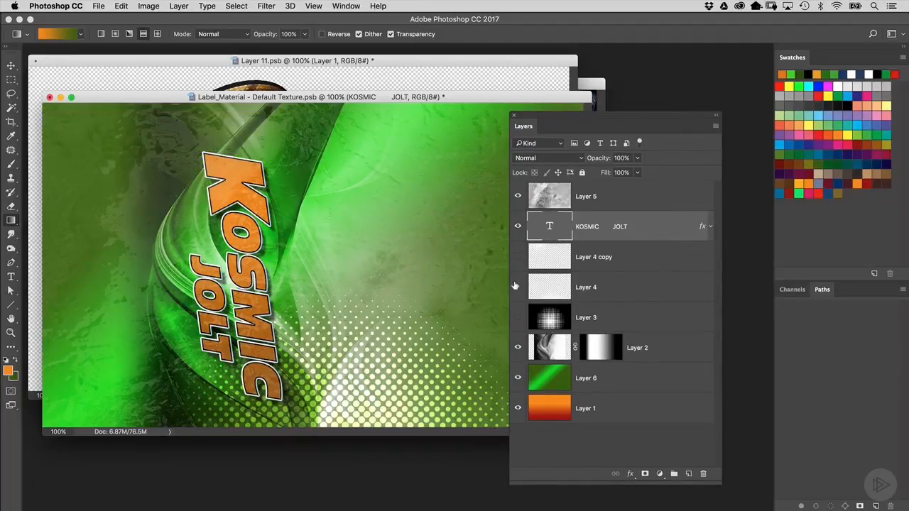
left_click(517, 287)
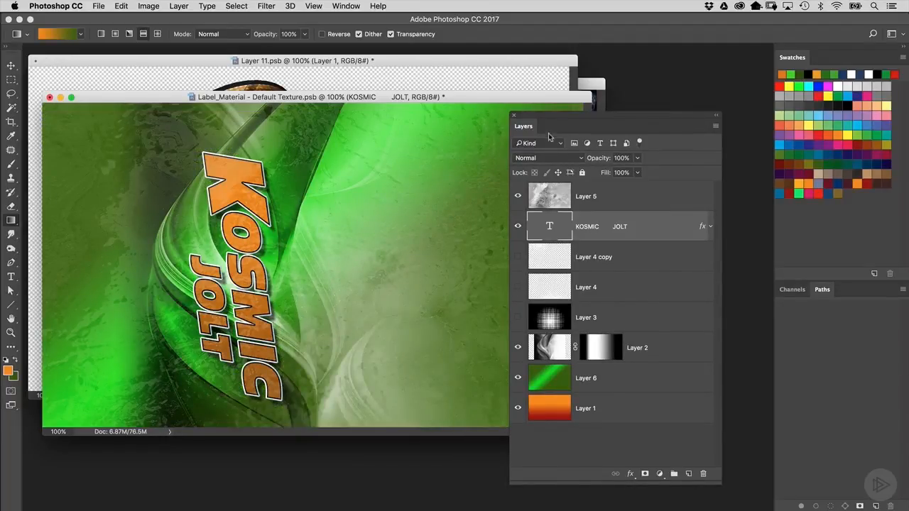
Toggle the visibility of Layer 4 copy on and off to compare the label with and without its dots, leaving it hidden.
left_click_drag(544, 119, 565, 120)
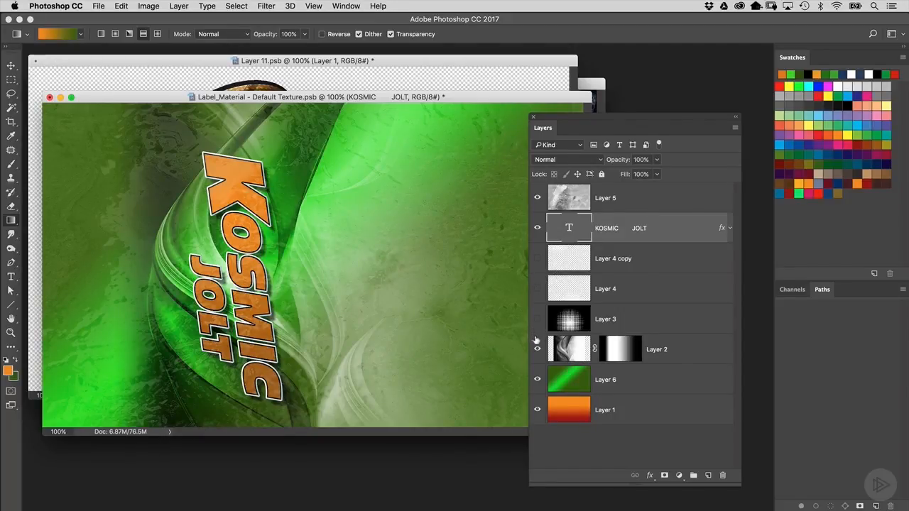
left_click(537, 258)
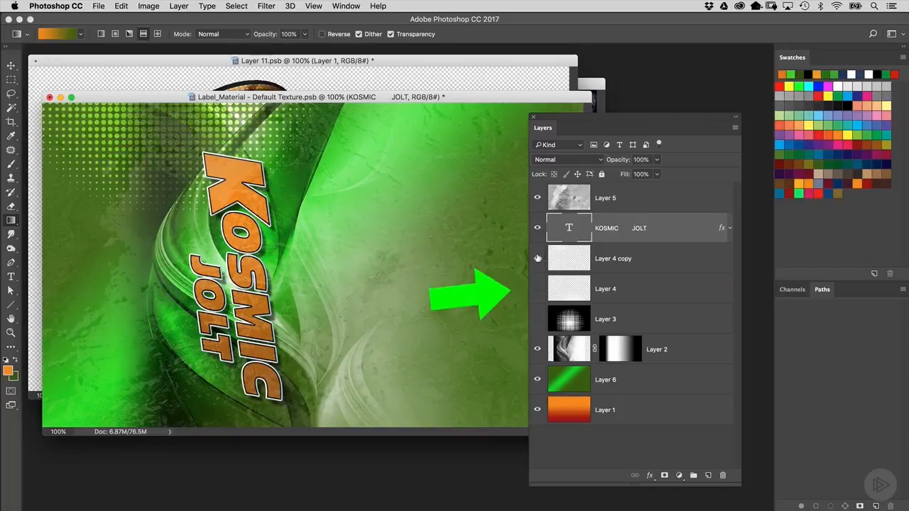
left_click(537, 258)
left_click(537, 258)
left_click(538, 258)
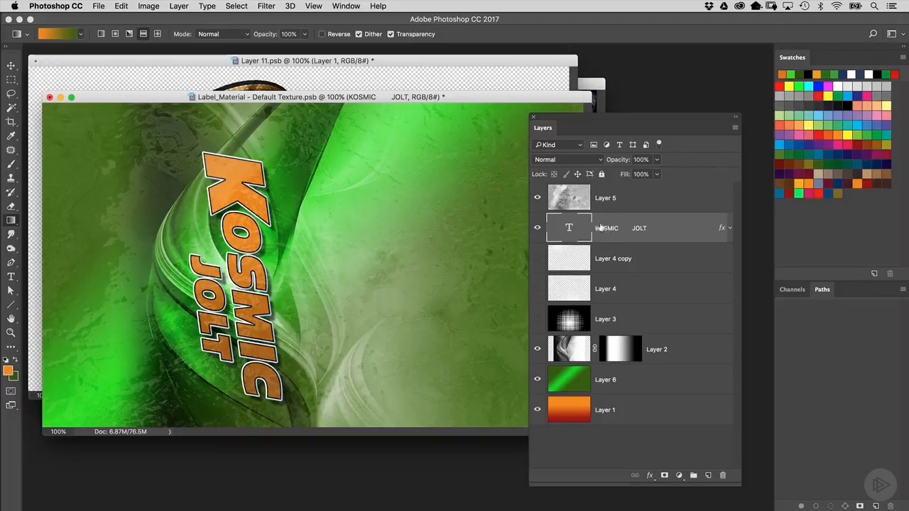
Close the Label_Material - Default Texture document and save its changes to the 3D can.
key("super+w")
key("Return")
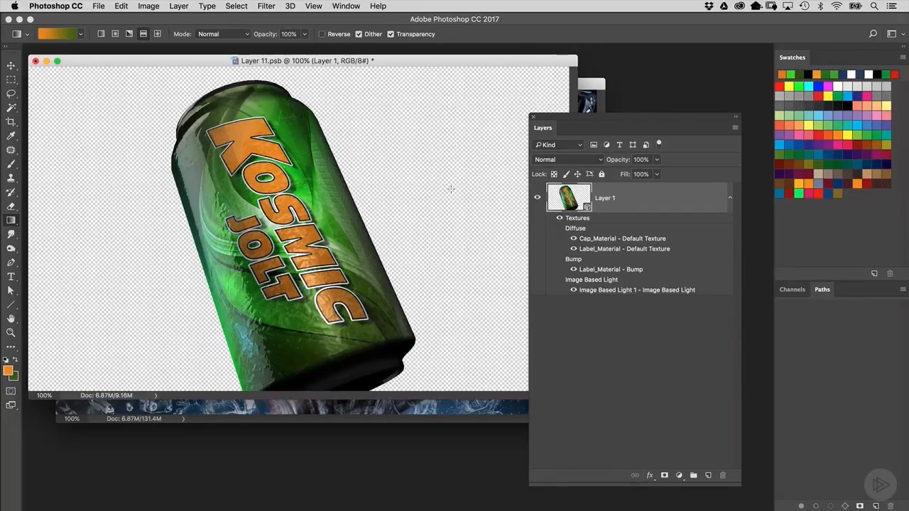
Render the 3D can, and save and close Layer 11.psb to update the main composition.
key("shift+alt+super+r")
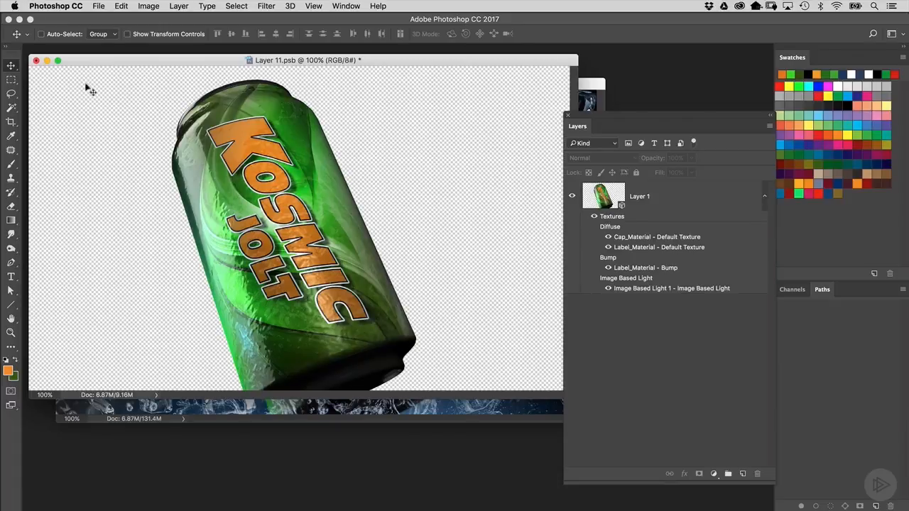
left_click(36, 60)
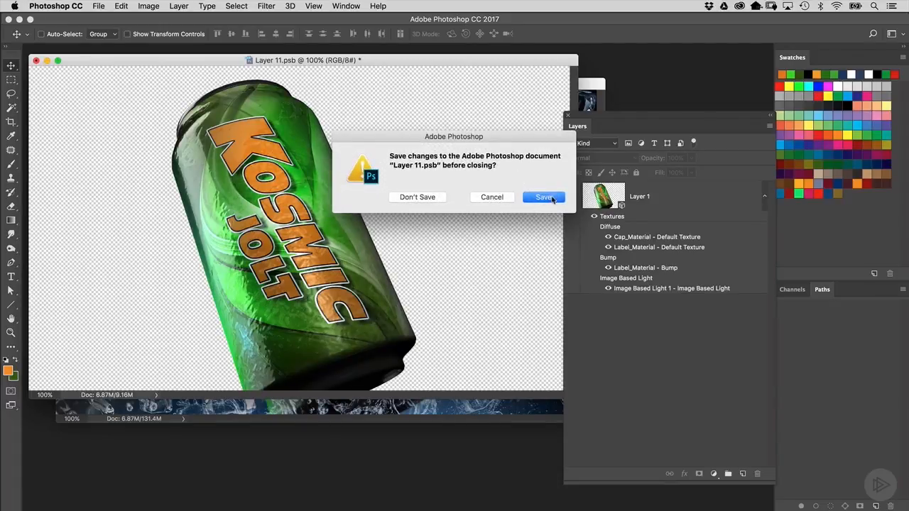
left_click(553, 200)
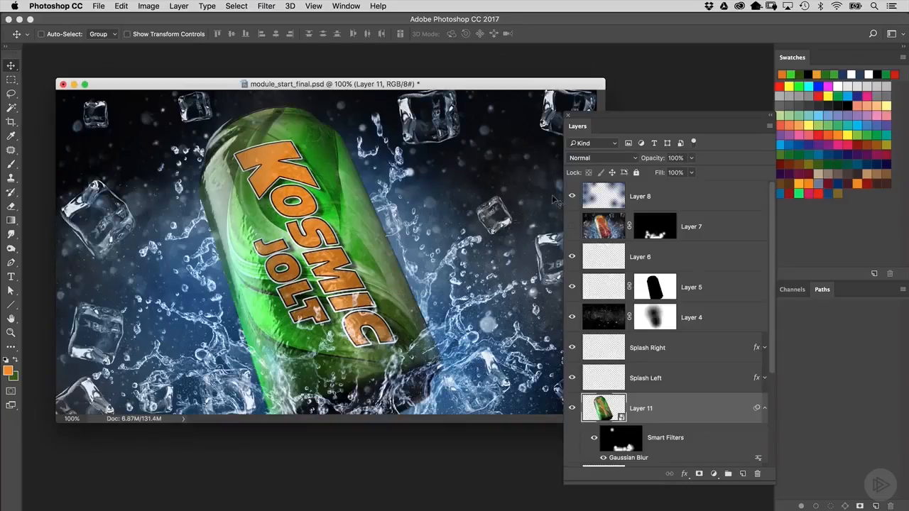